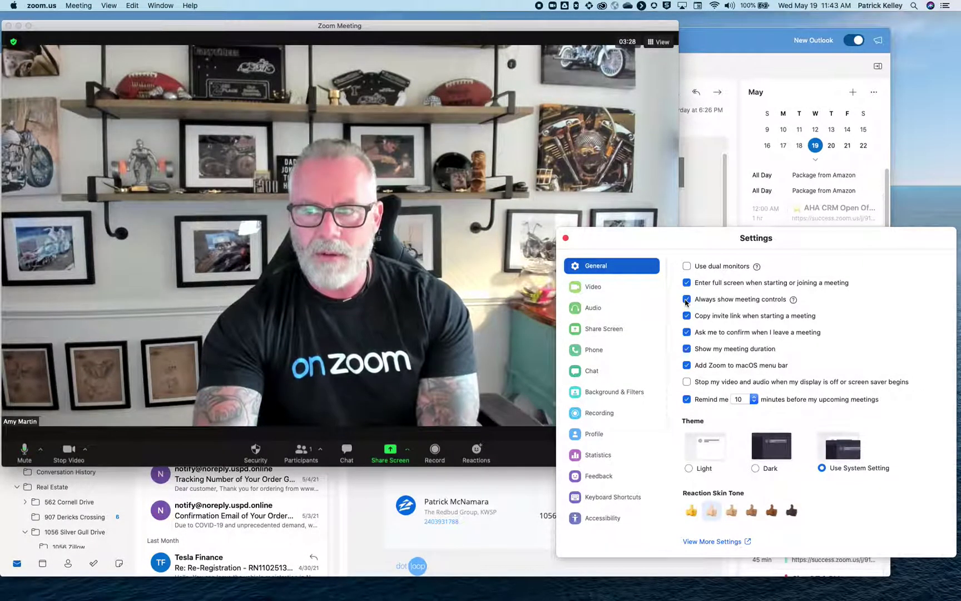
# Uncheck 'Always show meeting controls' in Zoom's General settings
pyautogui.click(686, 299)
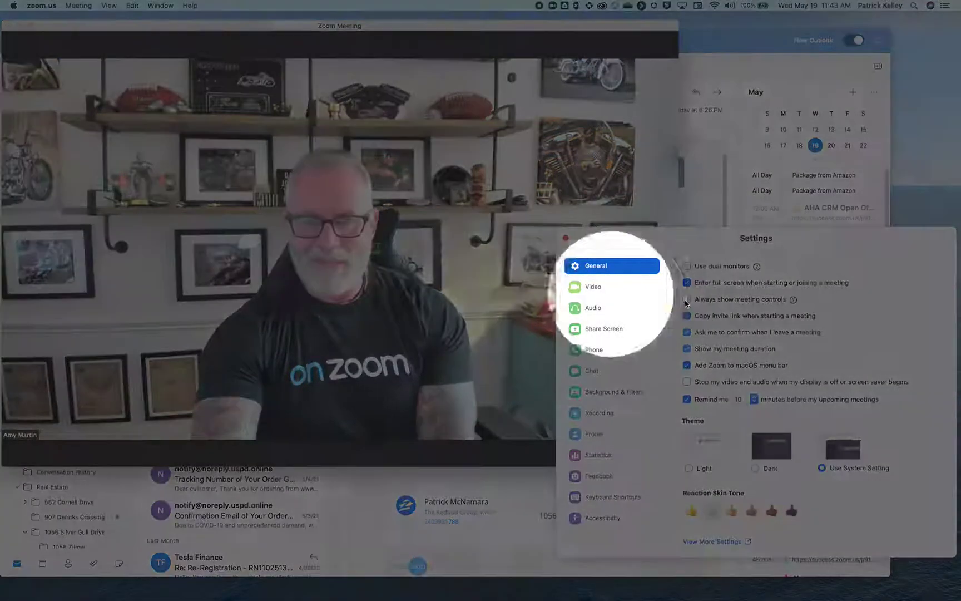